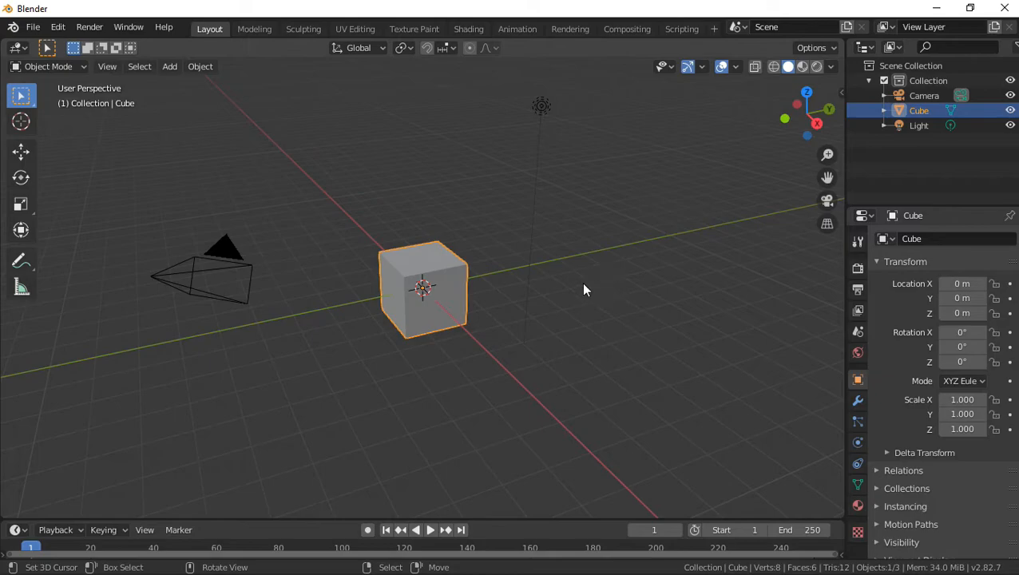
Step: Add a plane mesh just below the cube and scale it up uniformly to about 10.9 as a floor
scroll(445, 290, "up", 1)
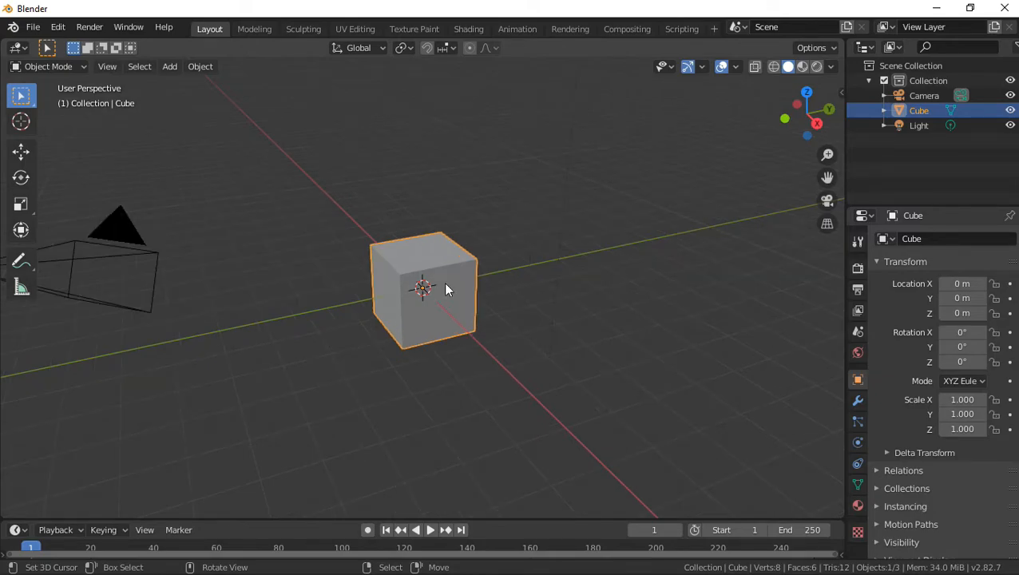
left_click(460, 361)
key("shift+a")
mouse_move(460, 285)
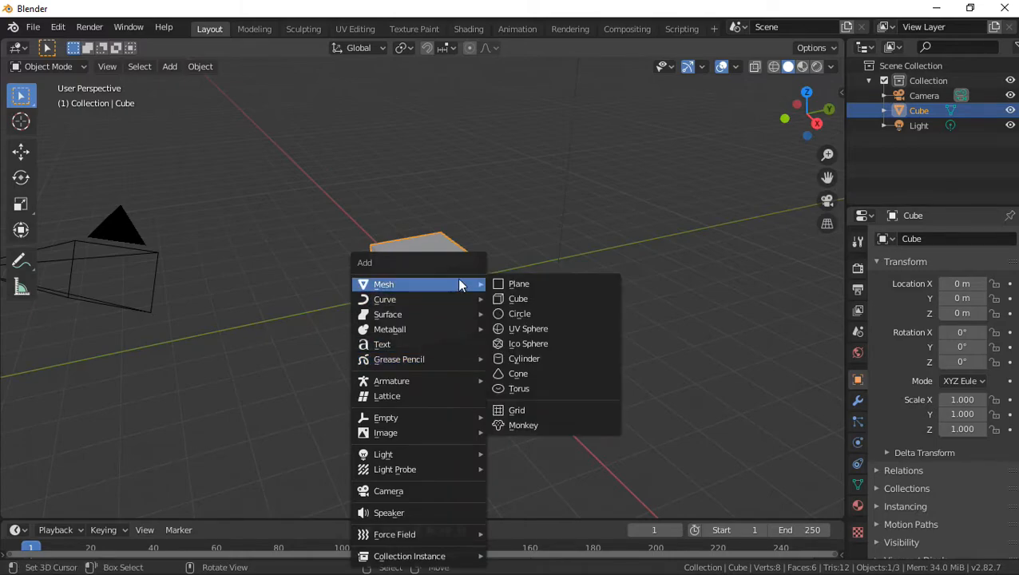
left_click(555, 286)
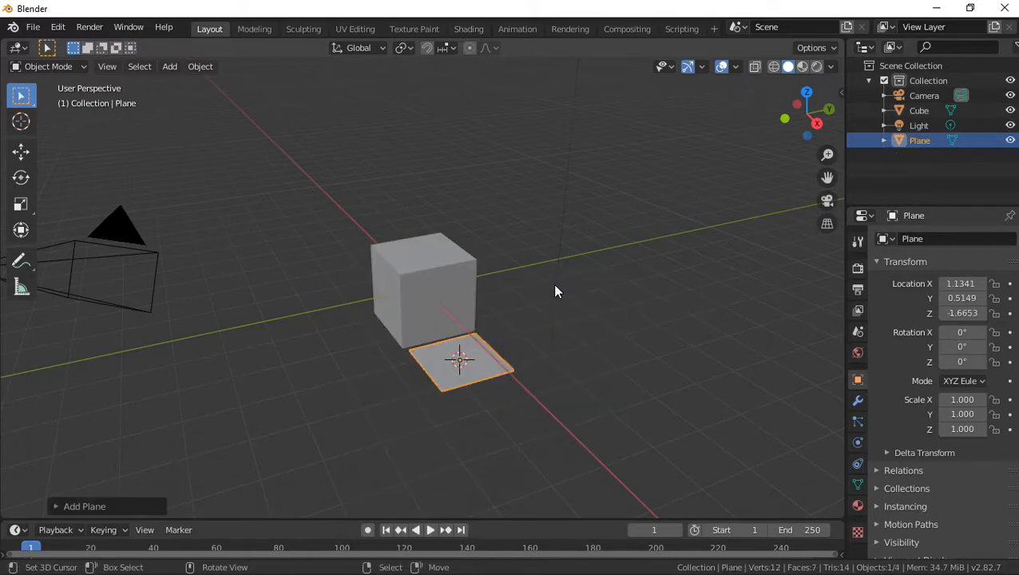
key("s")
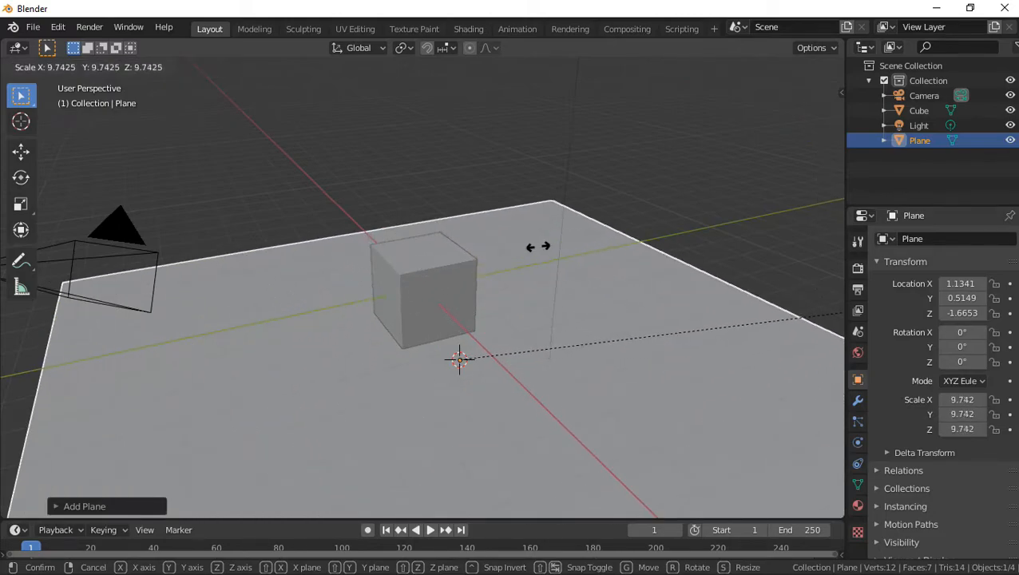
left_click(627, 249)
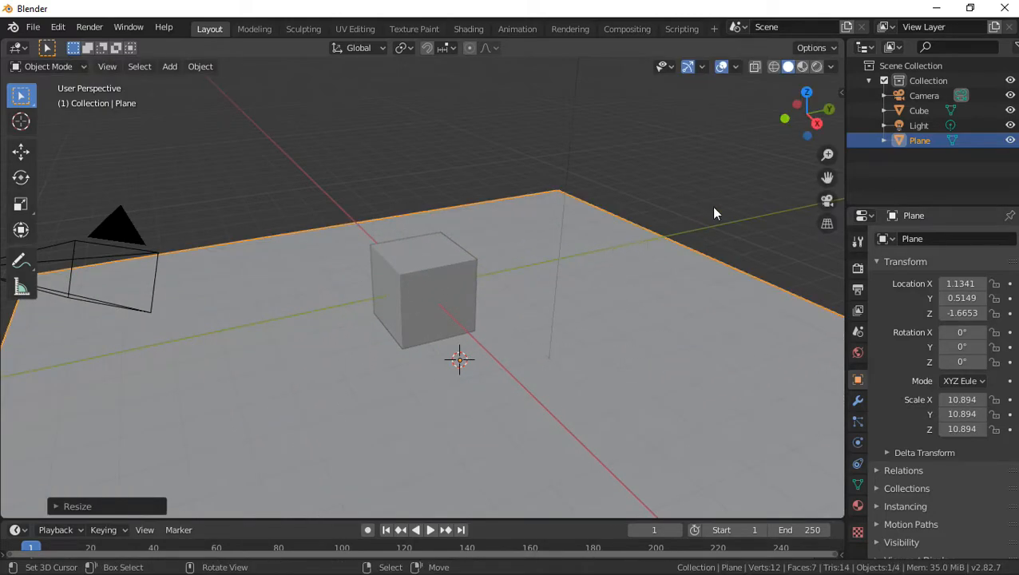
Step: Check the camera view, then move the floor plane horizontally to about X -4.14 m, Y 3.44 m and deselect it
left_click(827, 202)
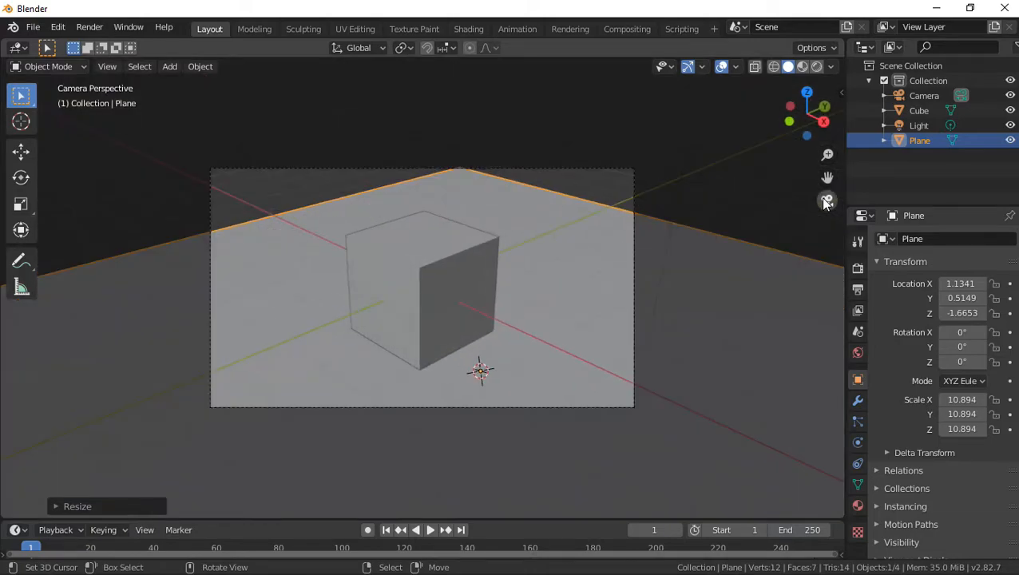
left_click(826, 201)
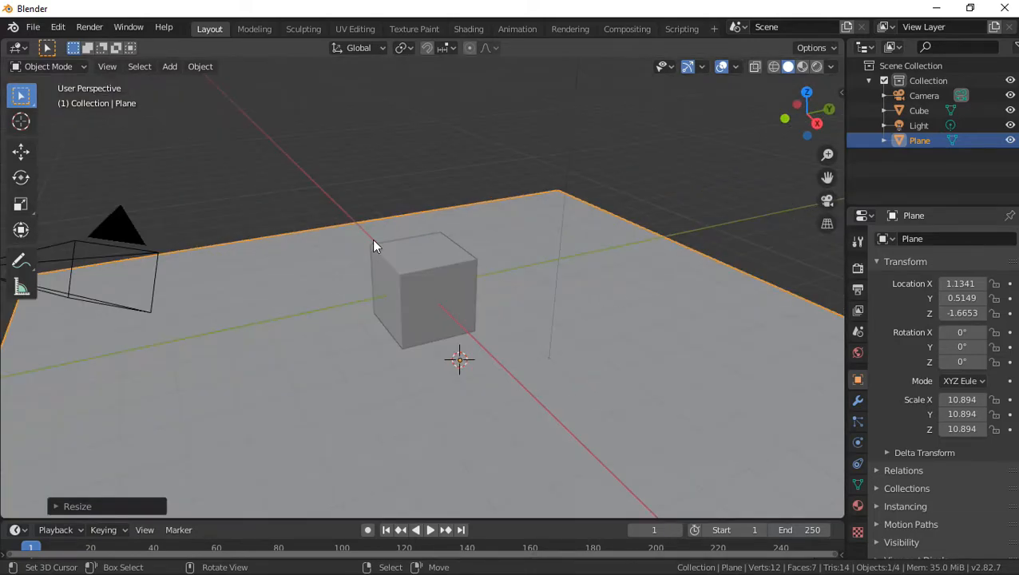
left_click(20, 230)
left_click_drag(508, 411, 543, 231)
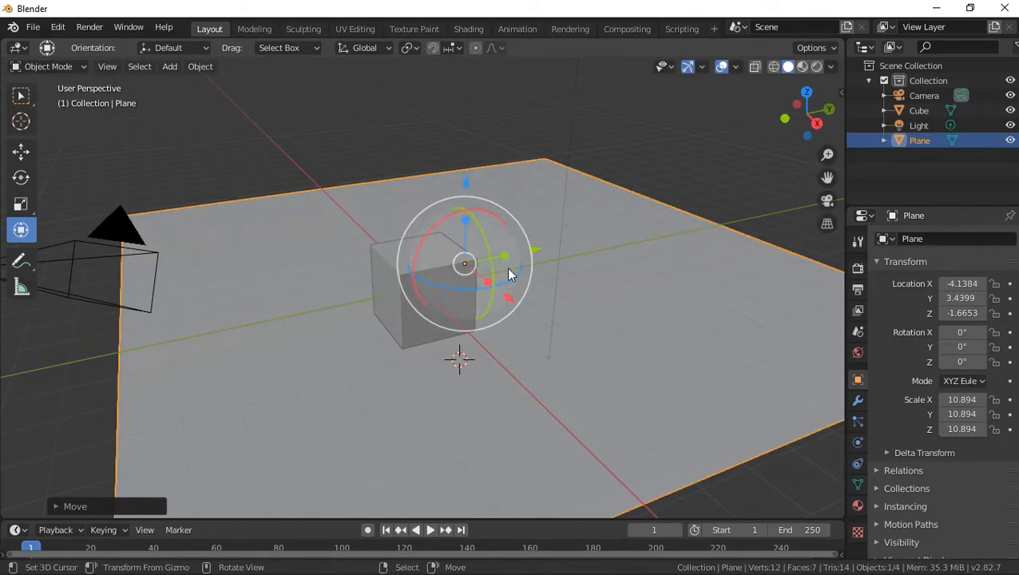
right_click(399, 149)
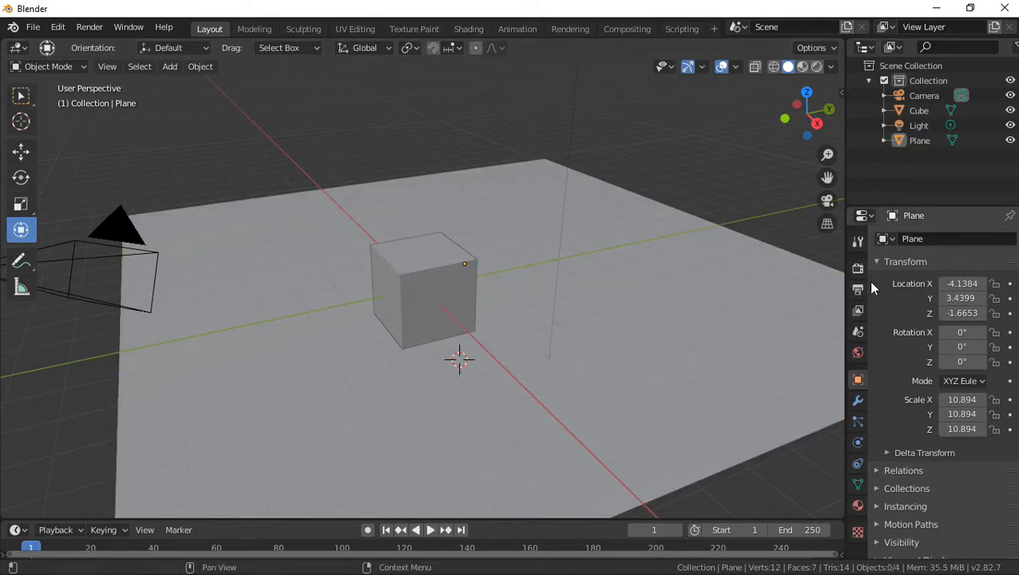
Step: Set the scene's output frame rate to 30 fps
left_click(858, 313)
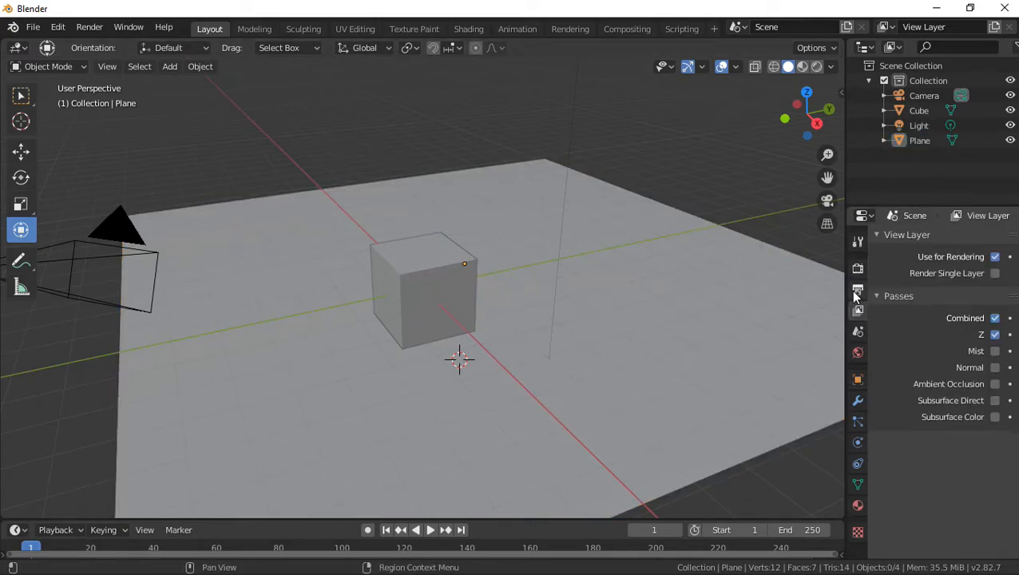
left_click(857, 292)
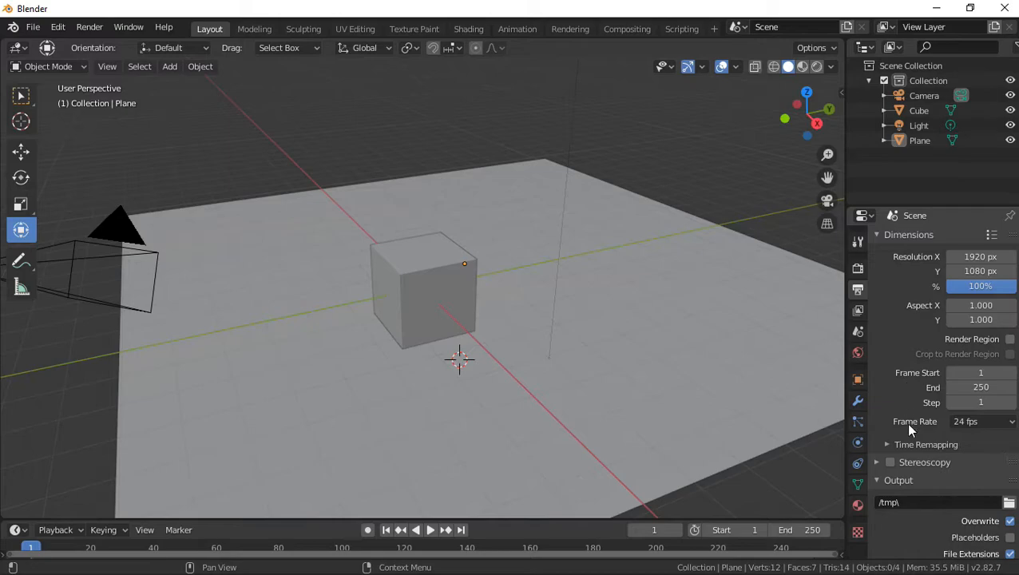
left_click(997, 429)
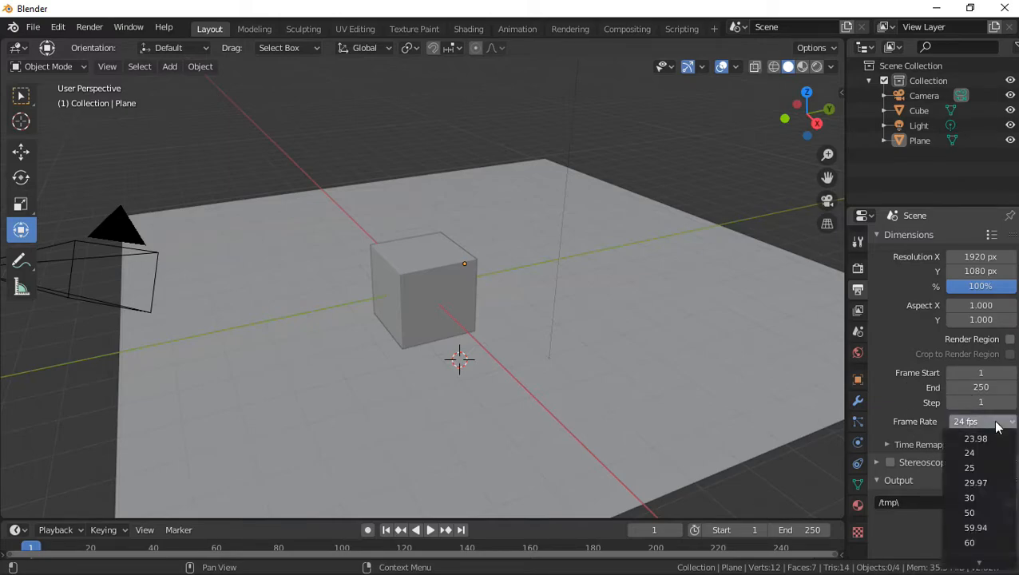
left_click(977, 504)
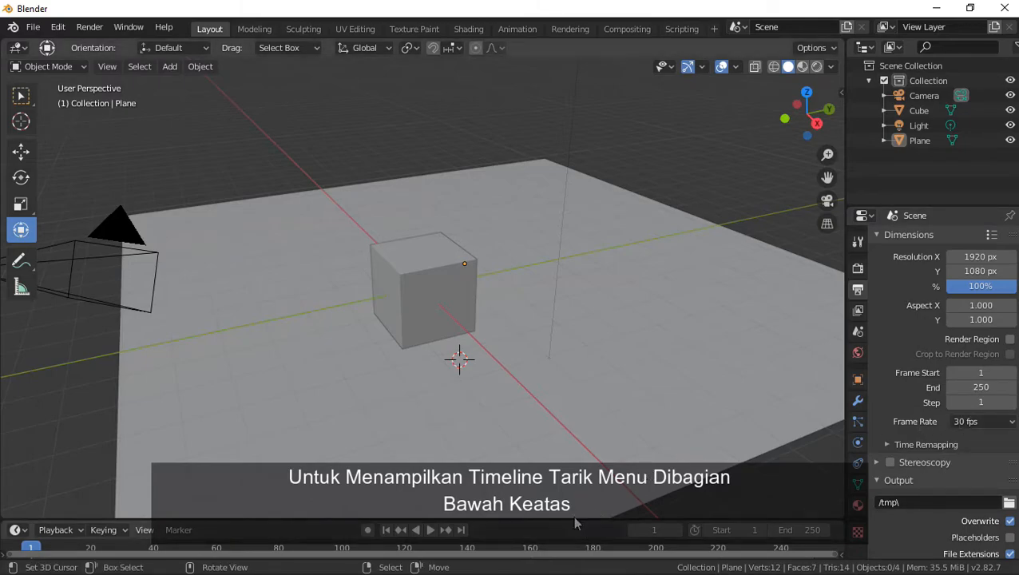
Step: Enlarge the timeline area and insert a Location keyframe for the cube at frame 1
left_click_drag(574, 518, 575, 424)
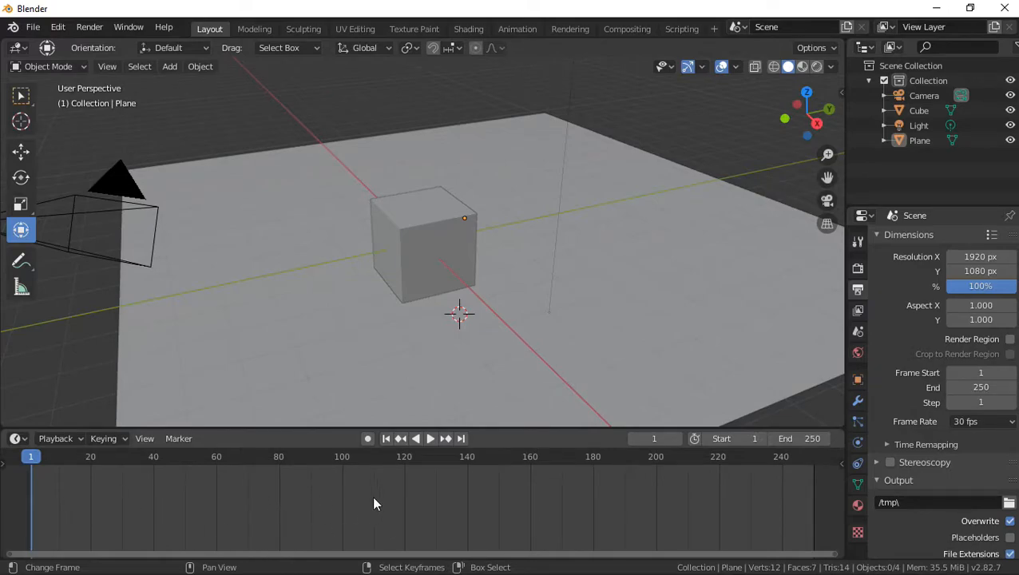
scroll(475, 265, "down", 1)
scroll(438, 234, "up", 2)
middle_click_drag(432, 231, 439, 226)
left_click(434, 260)
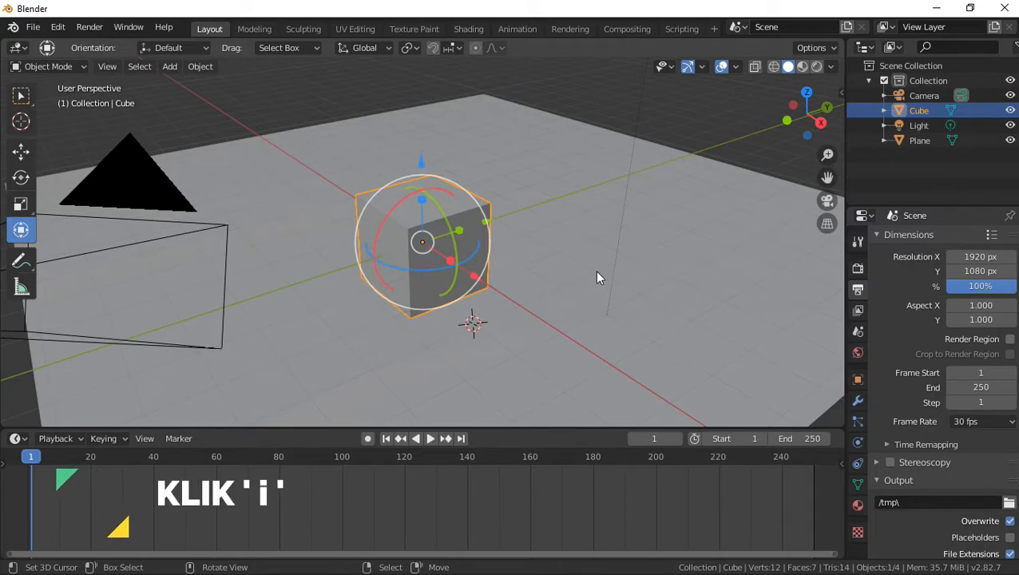
key("i")
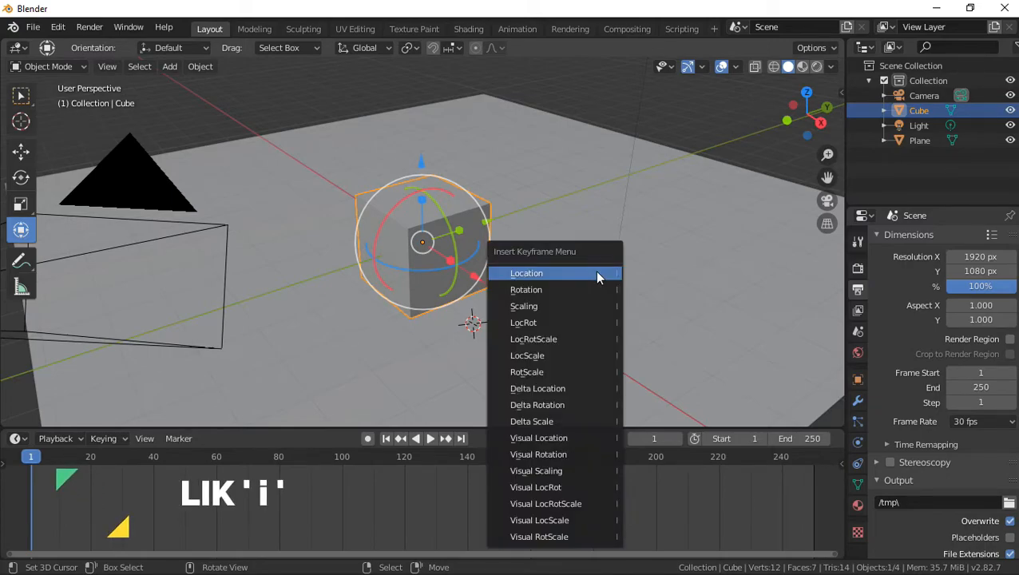
left_click(597, 273)
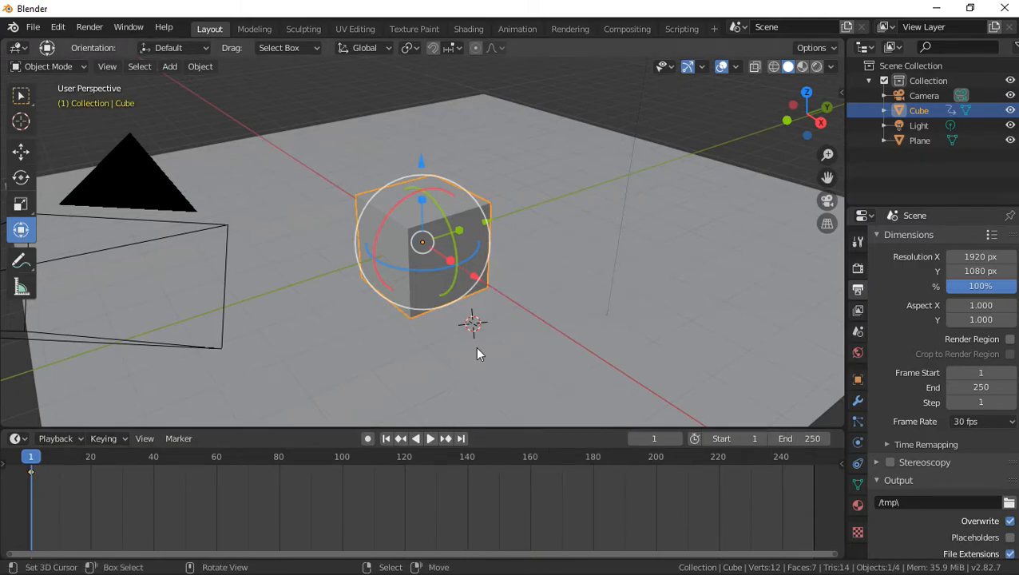
Step: Set the animation's end frame to 120
left_click(806, 438)
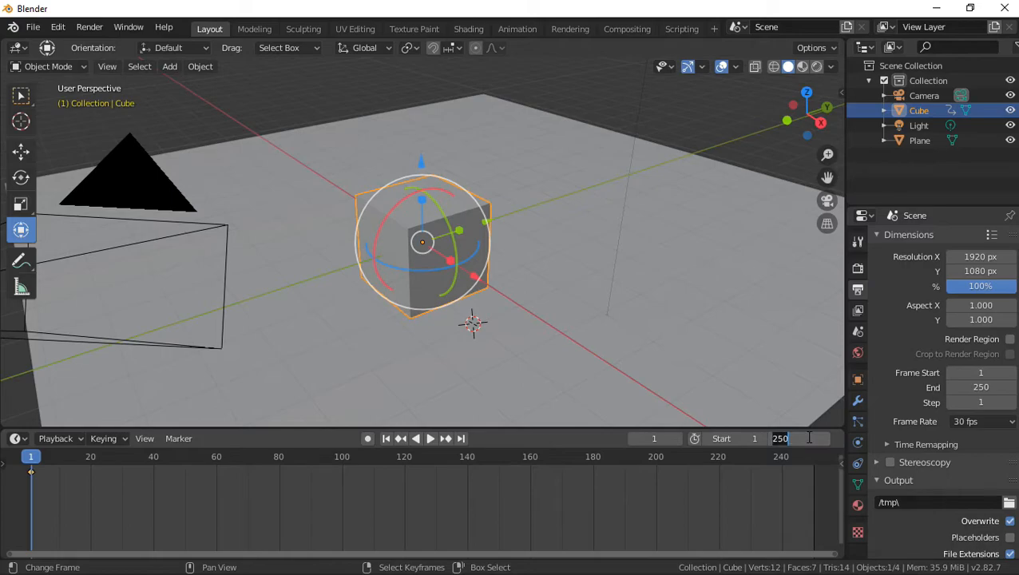
key("BackSpace")
key("Return")
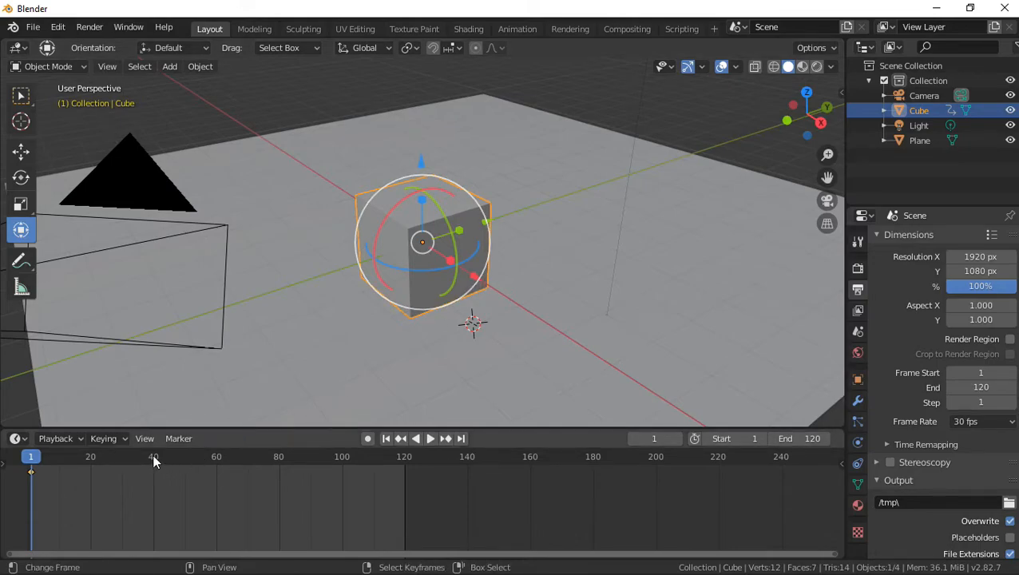
Step: At frame 30, move the cube about 4.56 m along the X axis and insert a keyframe on all channels
left_click(122, 457)
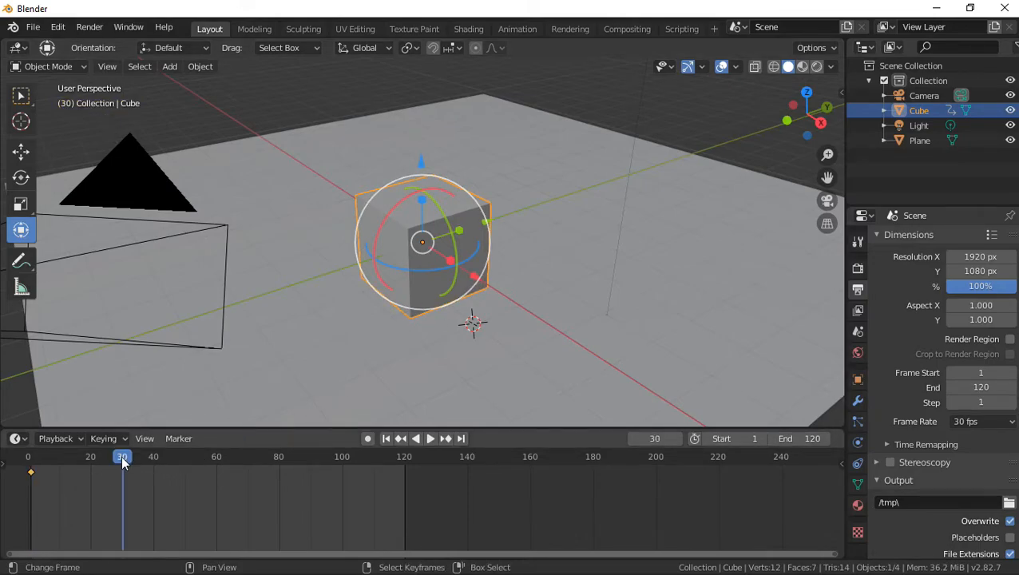
key("g")
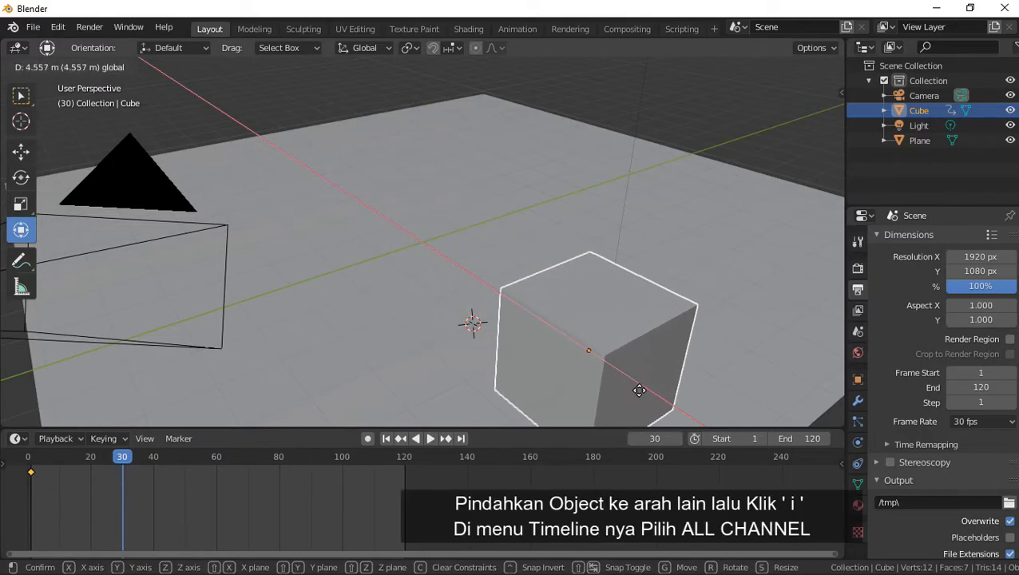
left_click(638, 397)
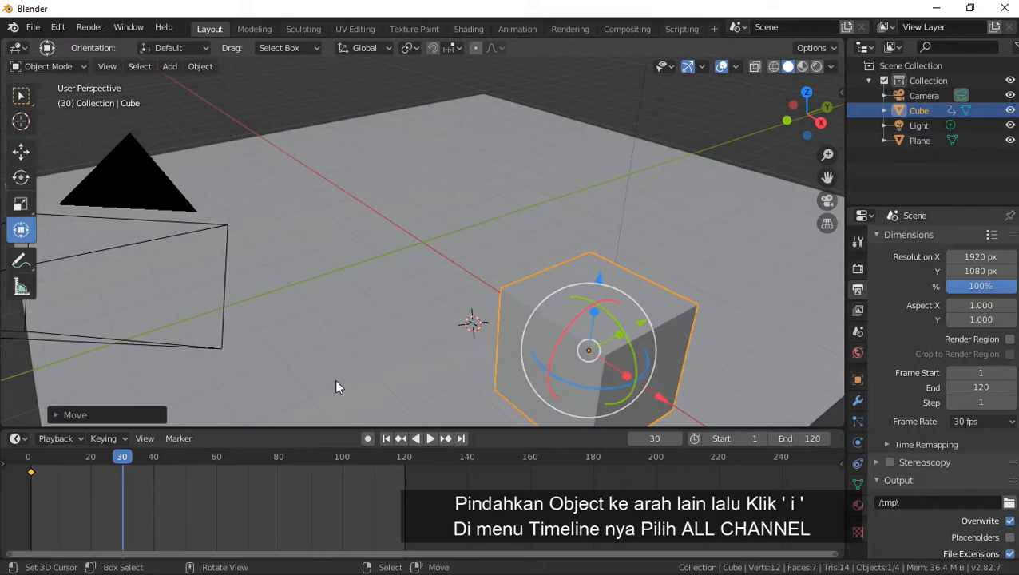
key("i")
left_click(122, 468)
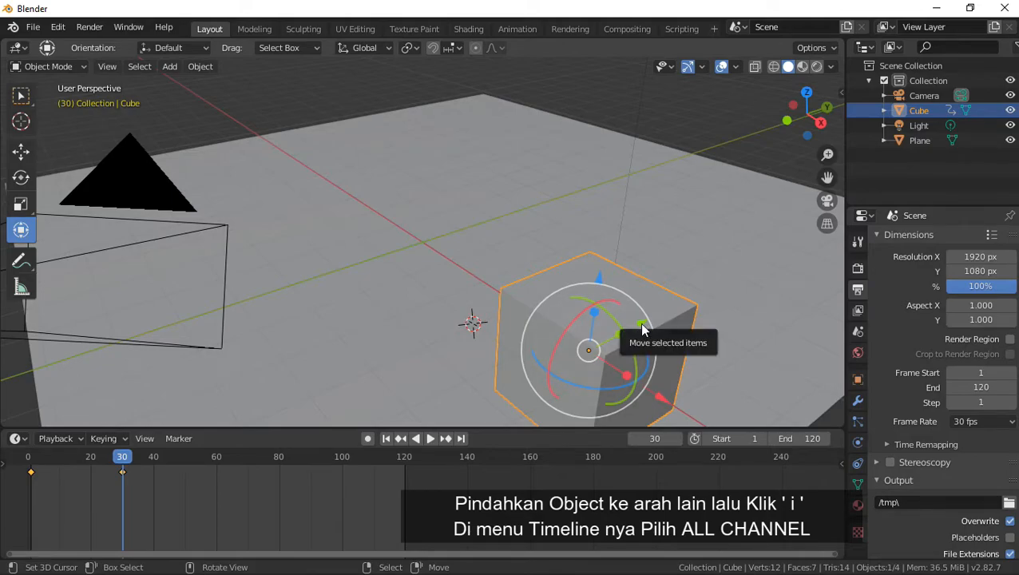
Step: At frame 60, move the cube along the positive Y axis toward the plane's edge and insert a keyframe on all channels
key("g")
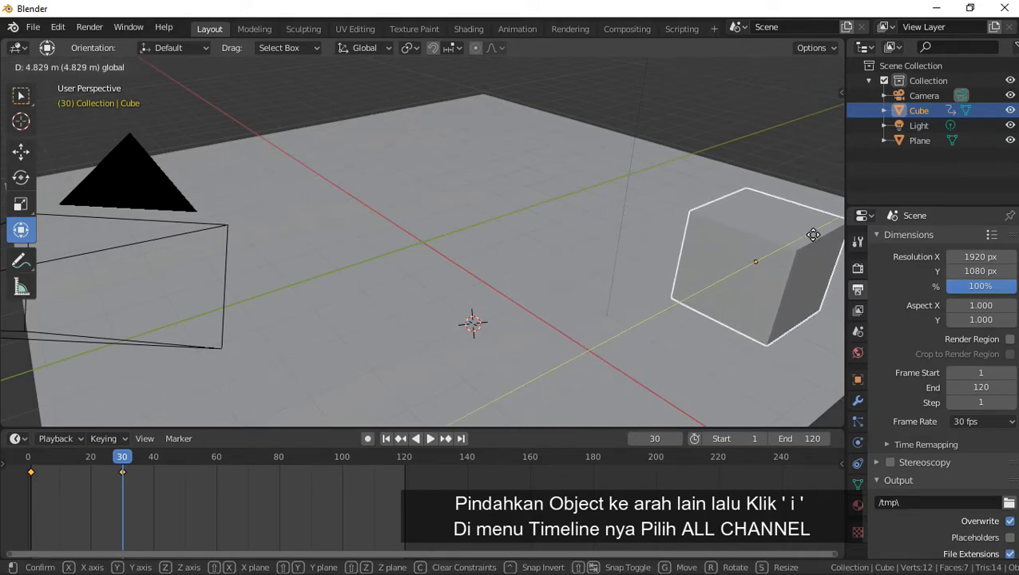
left_click(824, 237)
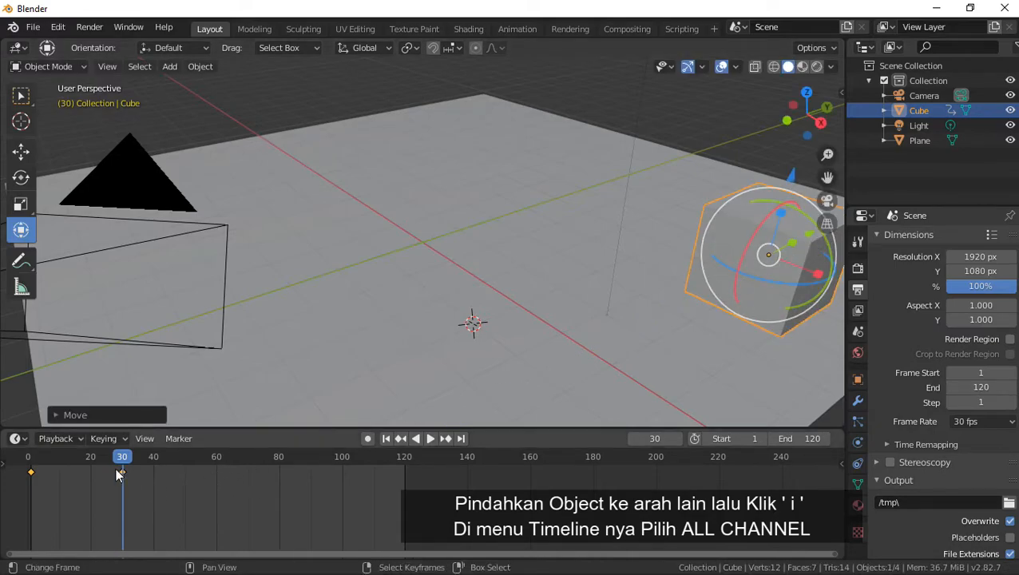
left_click(213, 459)
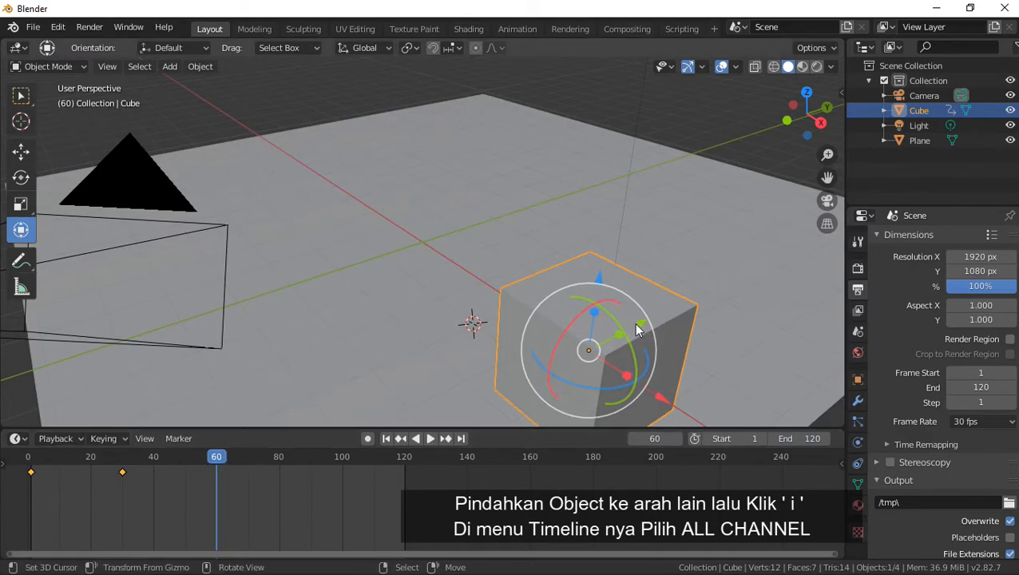
key("g")
left_click(768, 255)
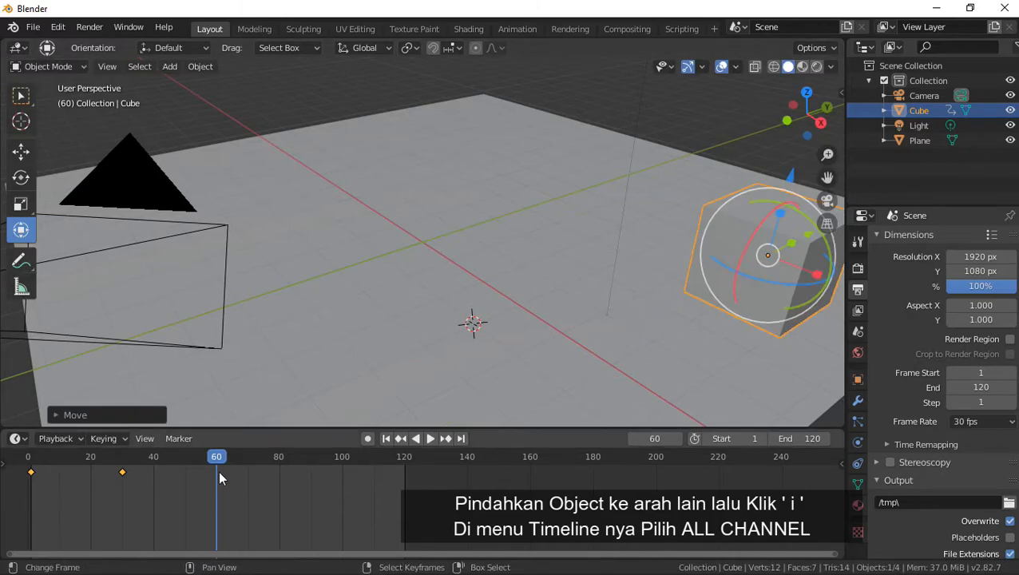
key("i")
left_click(218, 471)
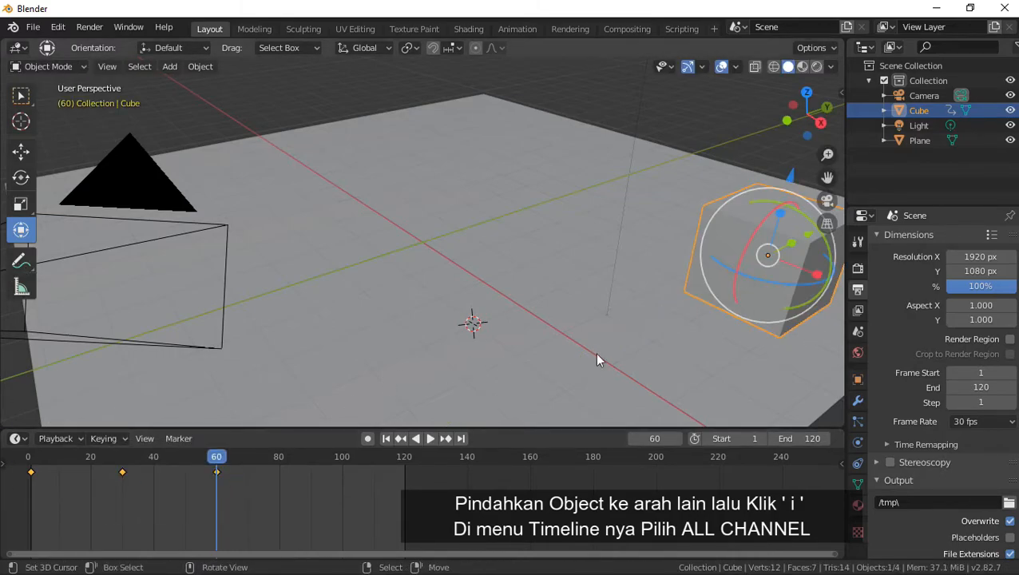
Step: At frame 90, move the cube back along the negative X axis and insert a keyframe on all channels
scroll(753, 329, "down", 1)
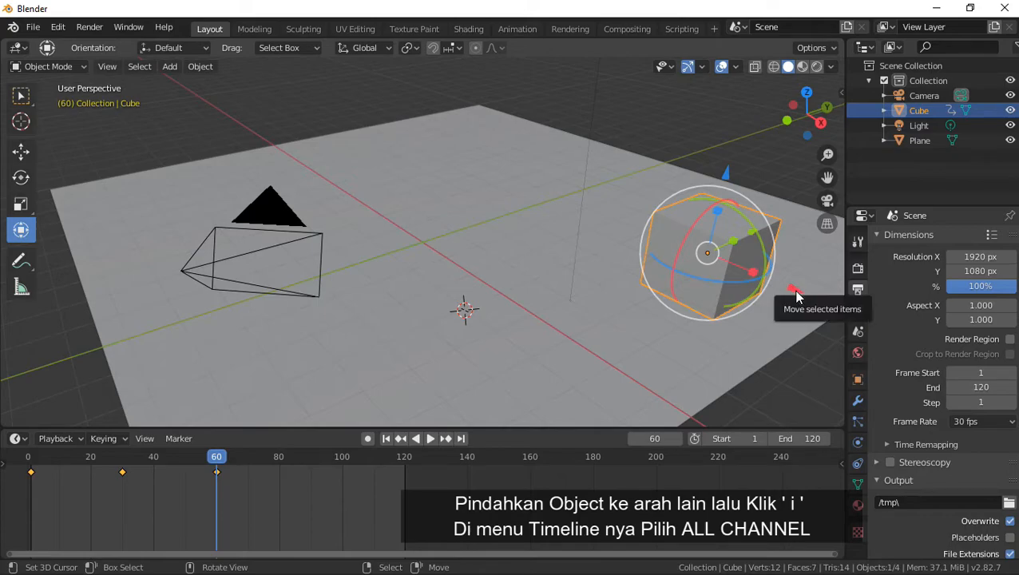
left_click(310, 458)
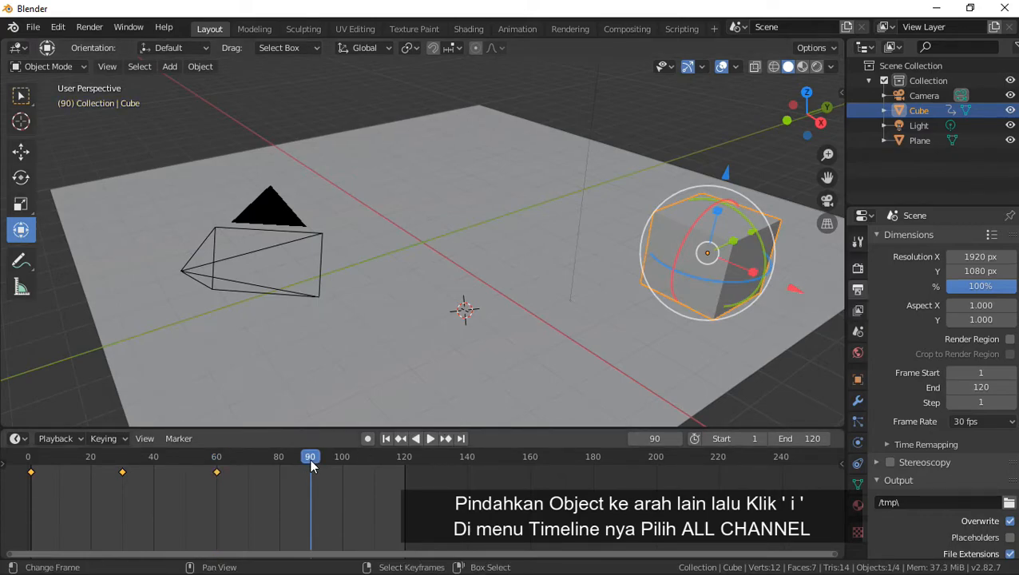
left_click_drag(792, 289, 580, 262)
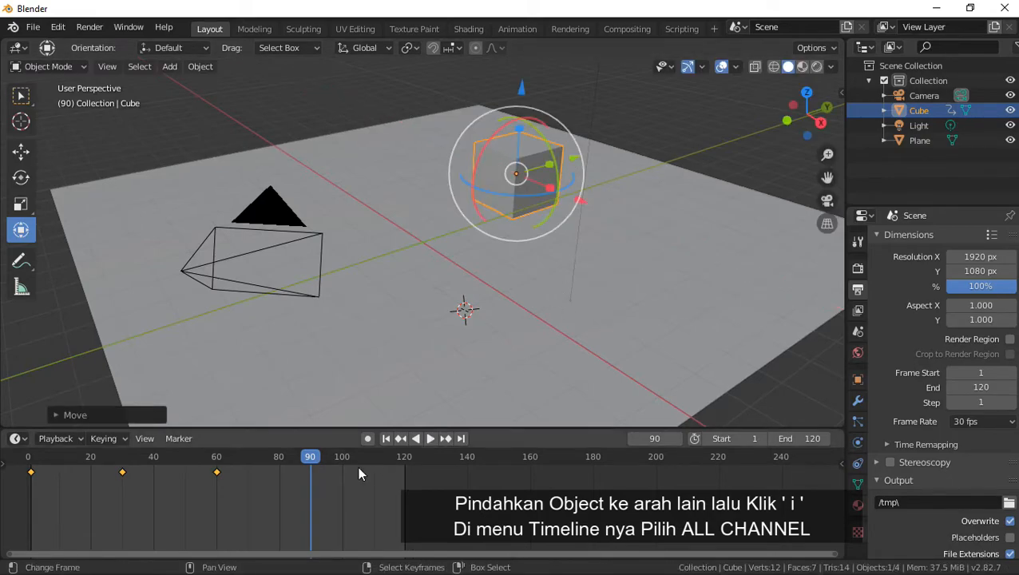
key("i")
left_click(307, 467)
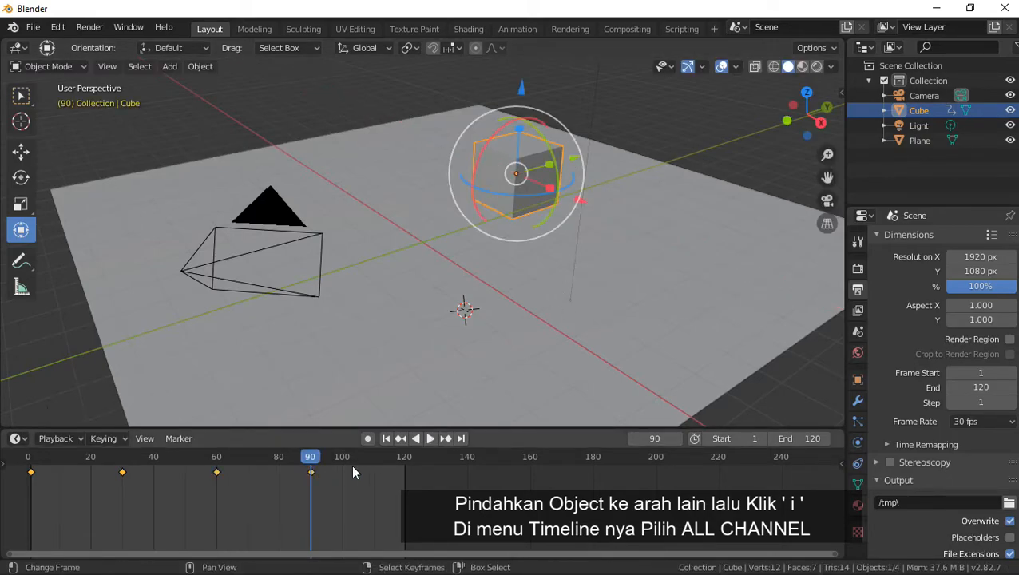
Step: At frame 120, move the cube along the negative Y axis to near its starting position and insert a keyframe on all channels
left_click(408, 460)
key("space")
key("space")
key("Left")
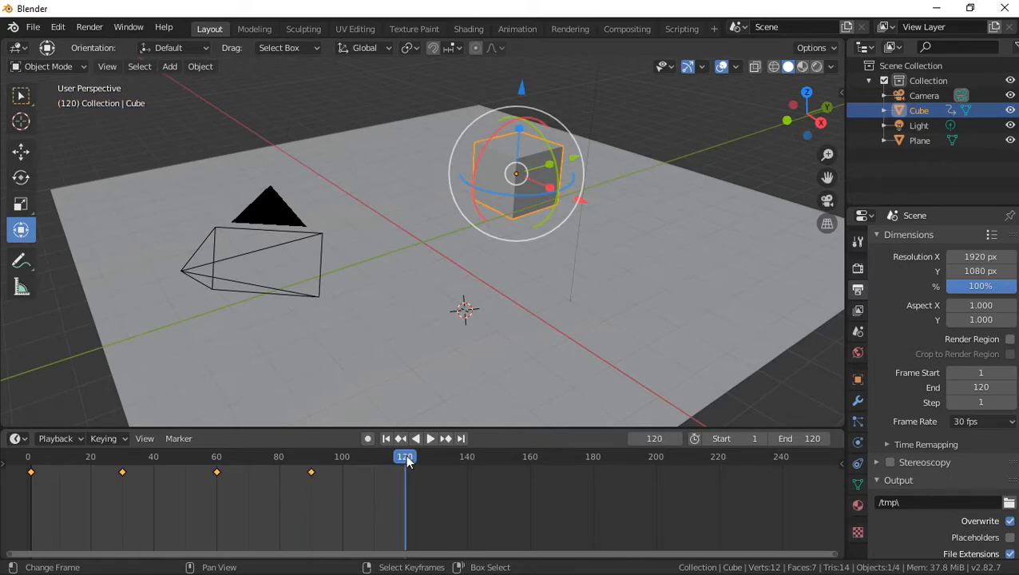
left_click_drag(576, 164, 438, 230)
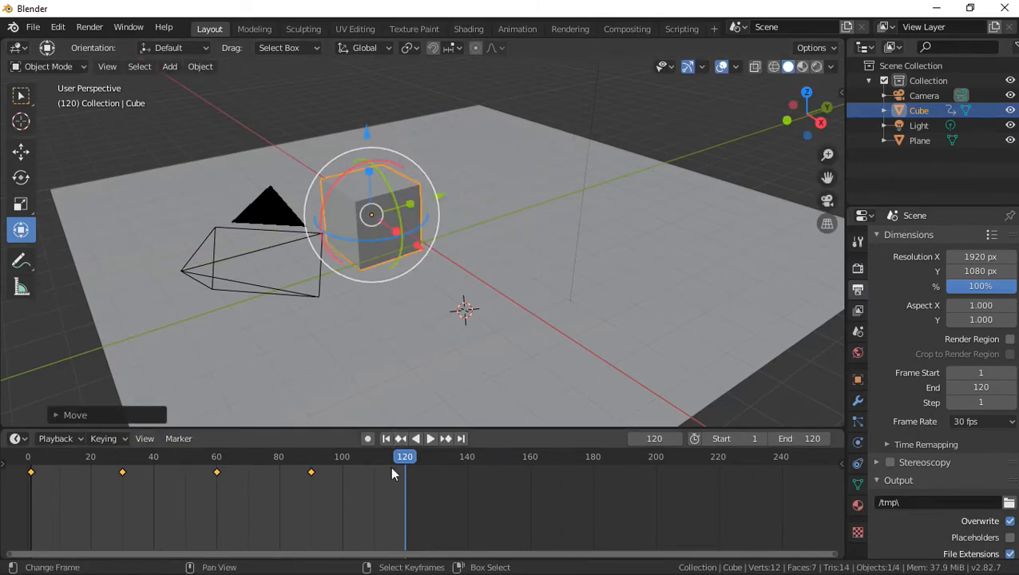
key("i")
left_click(391, 484)
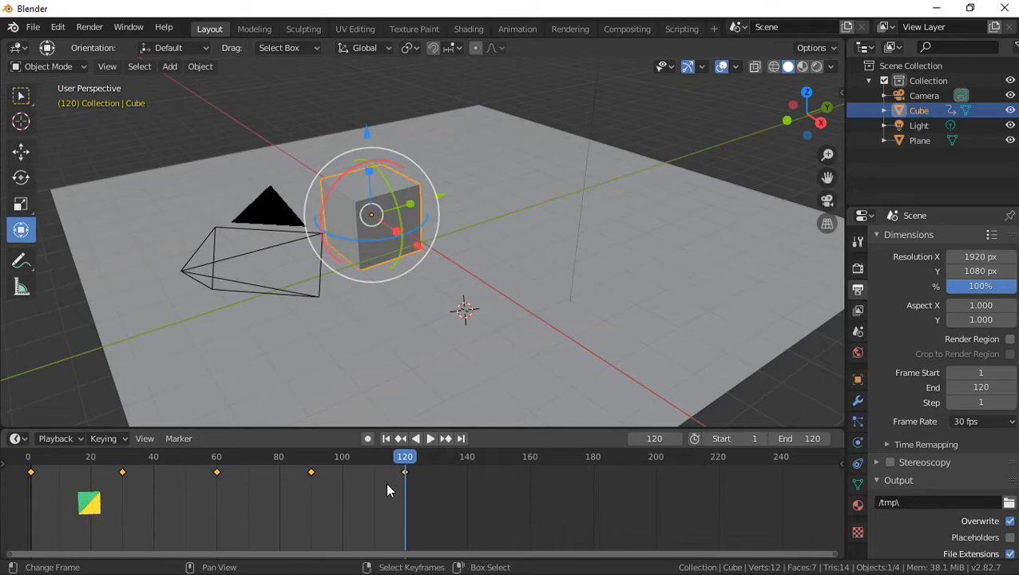
Step: Play the cube's animation from frame 0 to check its movement, and stop the playback
left_click(26, 458)
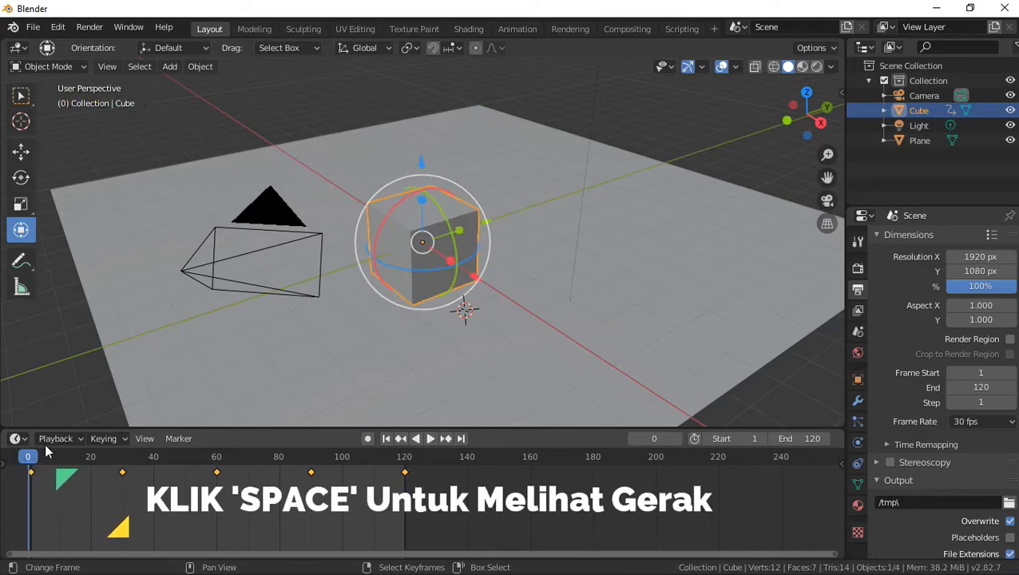
key("space")
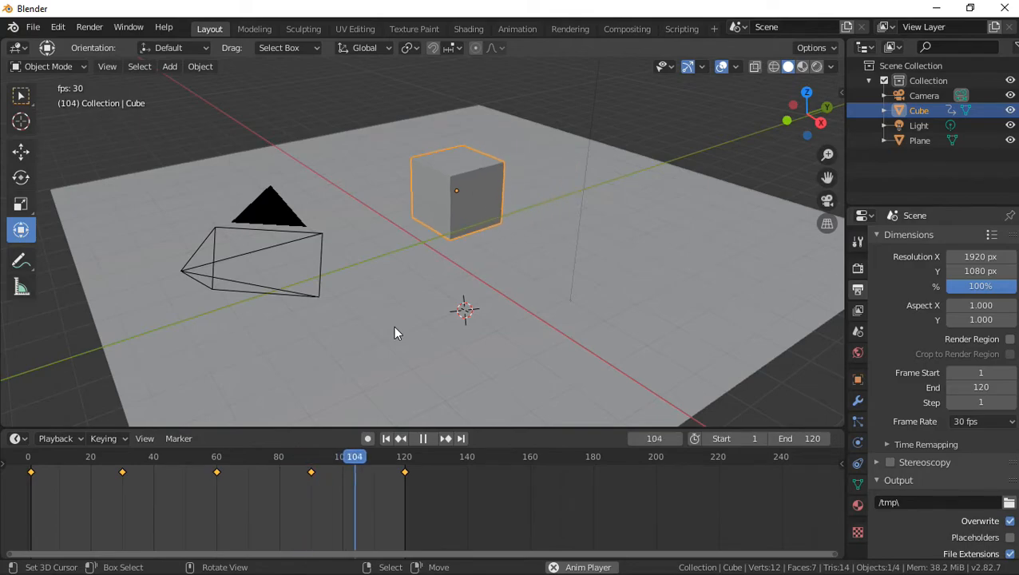
key("space")
Step: Set the base color of the cube's material to a saturated blue, with the material preview expanded
mouse_move(464, 309)
middle_mouse_down()
mouse_move(466, 296)
mouse_move(416, 266)
mouse_move(471, 308)
middle_mouse_up()
left_click(858, 504)
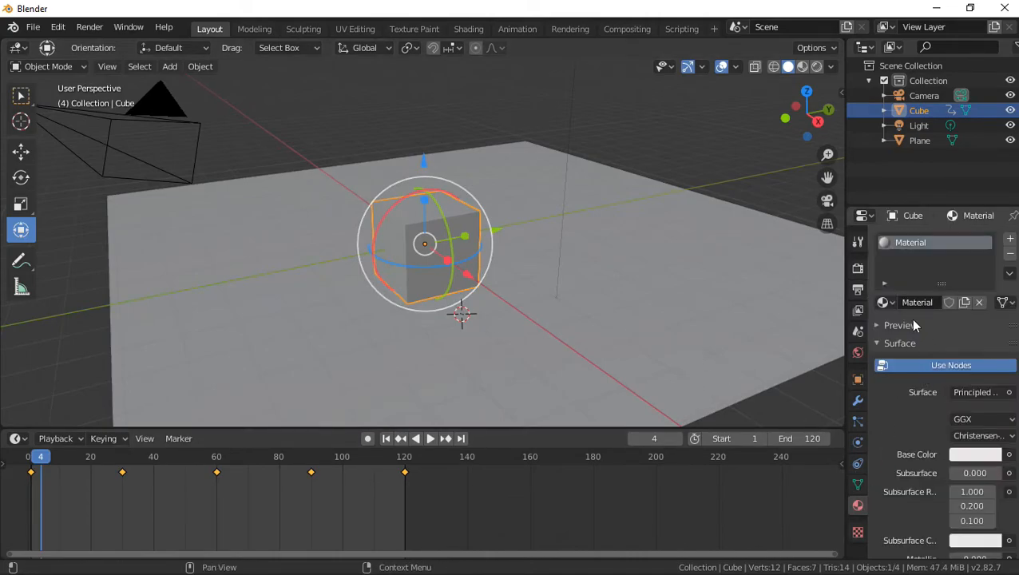
left_click(877, 325)
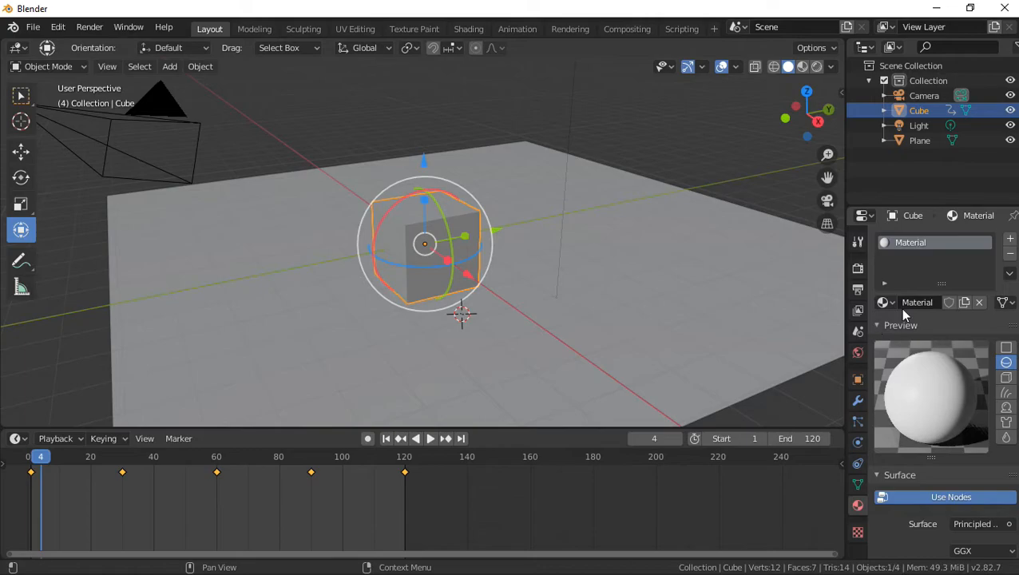
scroll(981, 438, "down", 5)
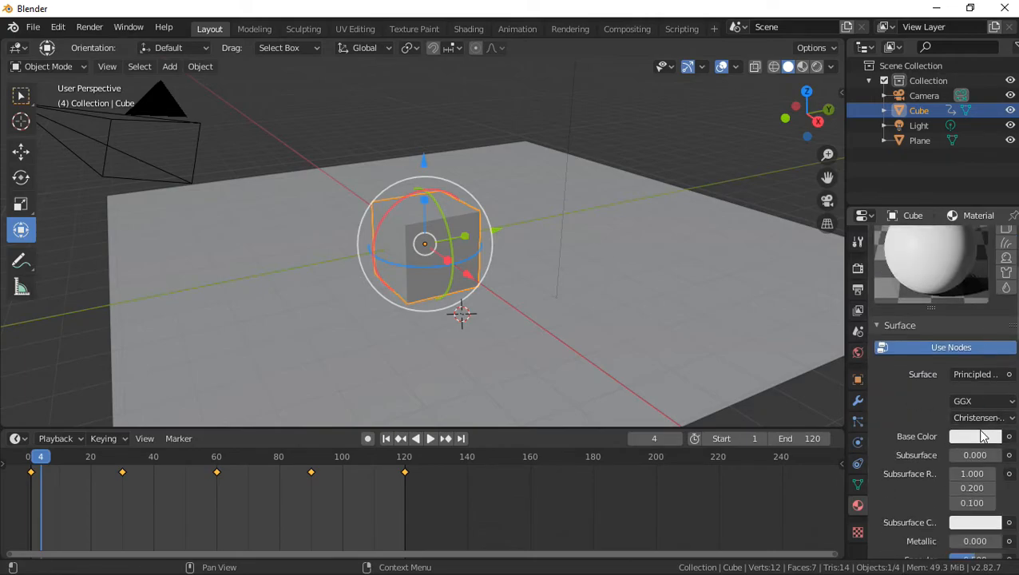
left_click(982, 436)
left_click_drag(930, 278, 964, 237)
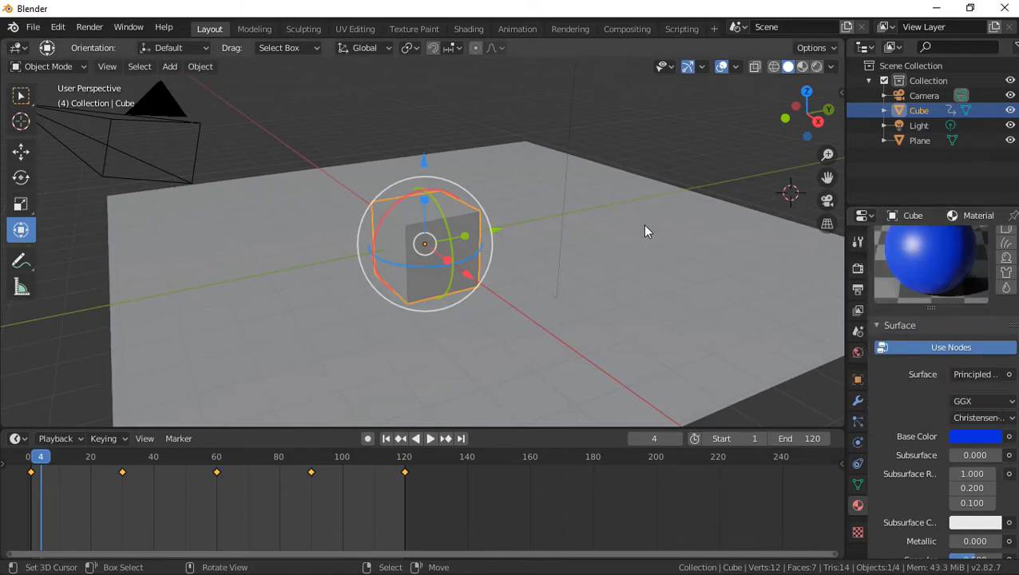
Step: Switch the viewport to Rendered shading and deselect the cube
key("z")
left_click(636, 141)
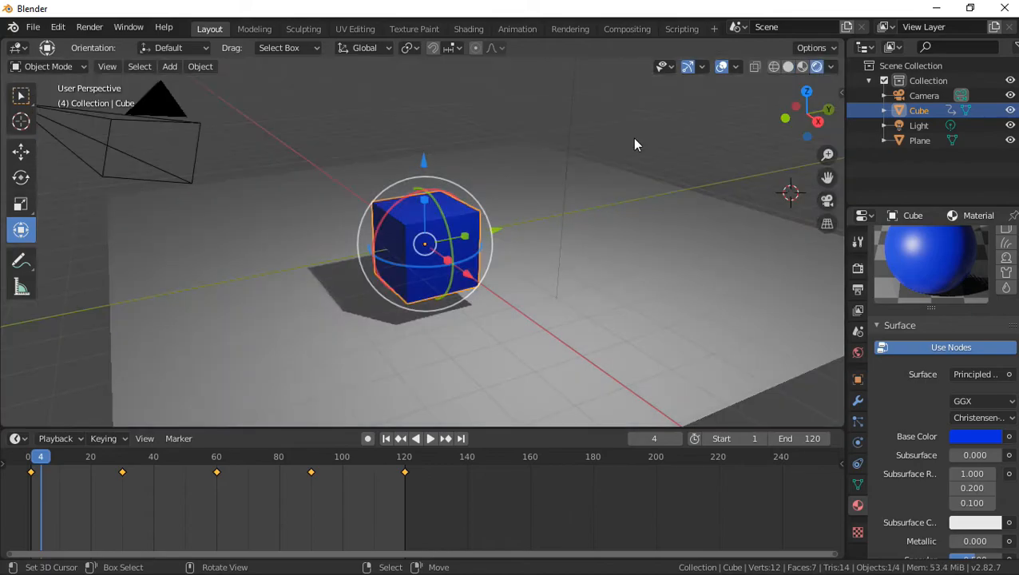
left_click(651, 135)
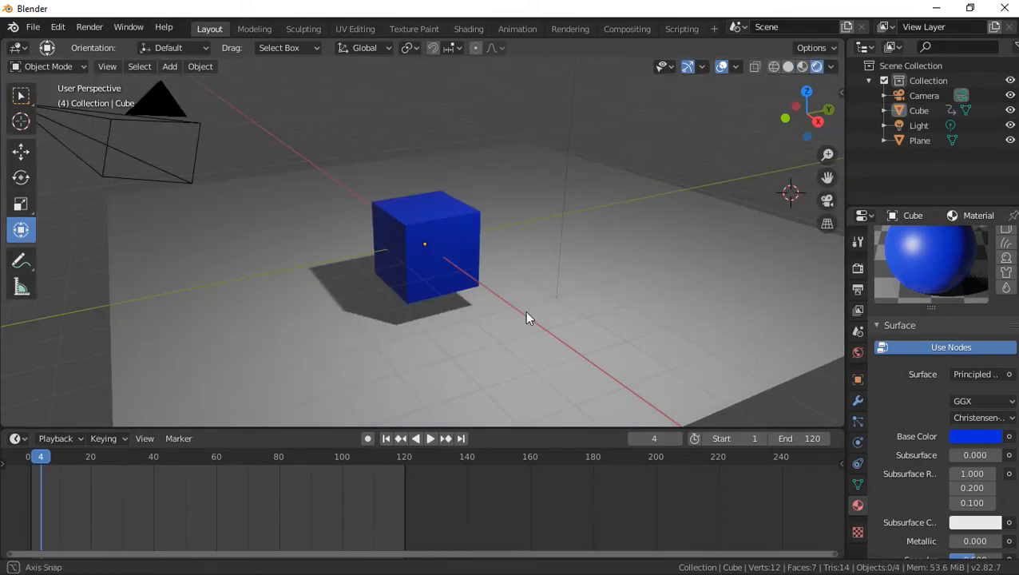
Step: Raise the floor plane slightly along the Z axis toward the cube's underside, and deselect it
middle_click_drag(525, 310, 496, 268)
left_click(457, 251)
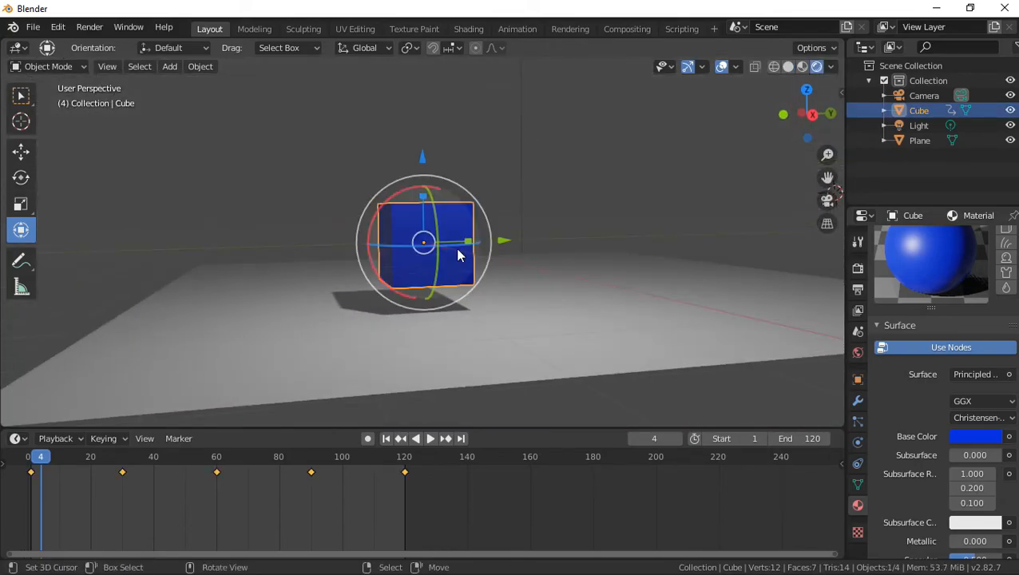
left_click(523, 159)
left_click(419, 324)
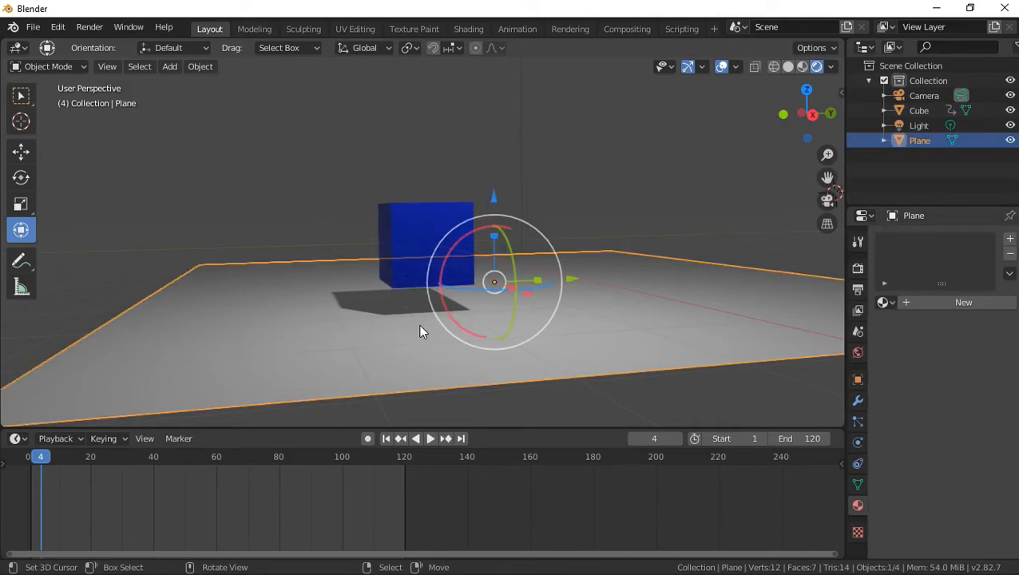
left_click_drag(494, 201, 486, 180)
left_click(321, 192)
Step: Play the animation in the rendered view from a higher angle over the floor, and stop the playback
middle_click_drag(321, 192, 438, 205)
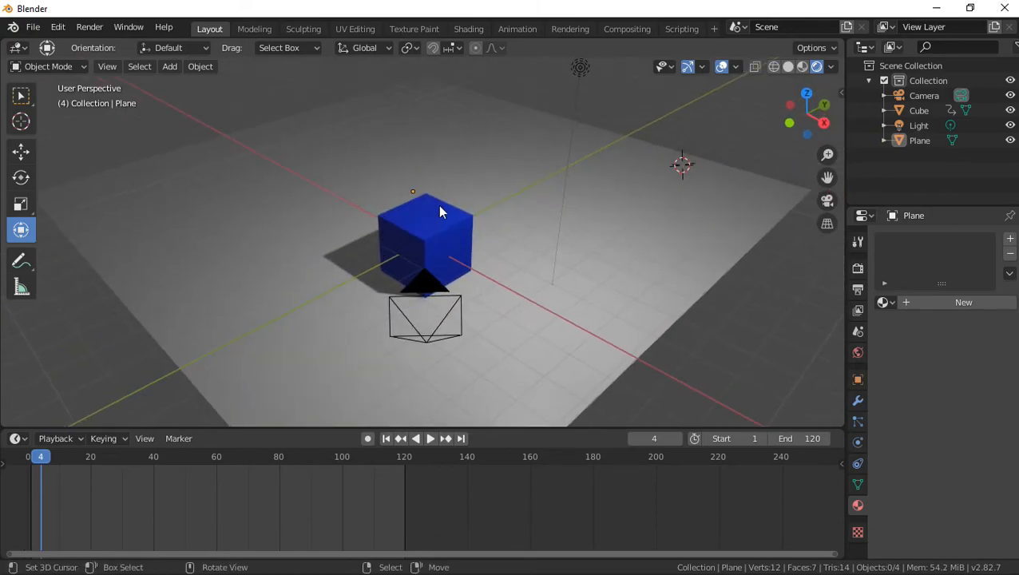
key("space")
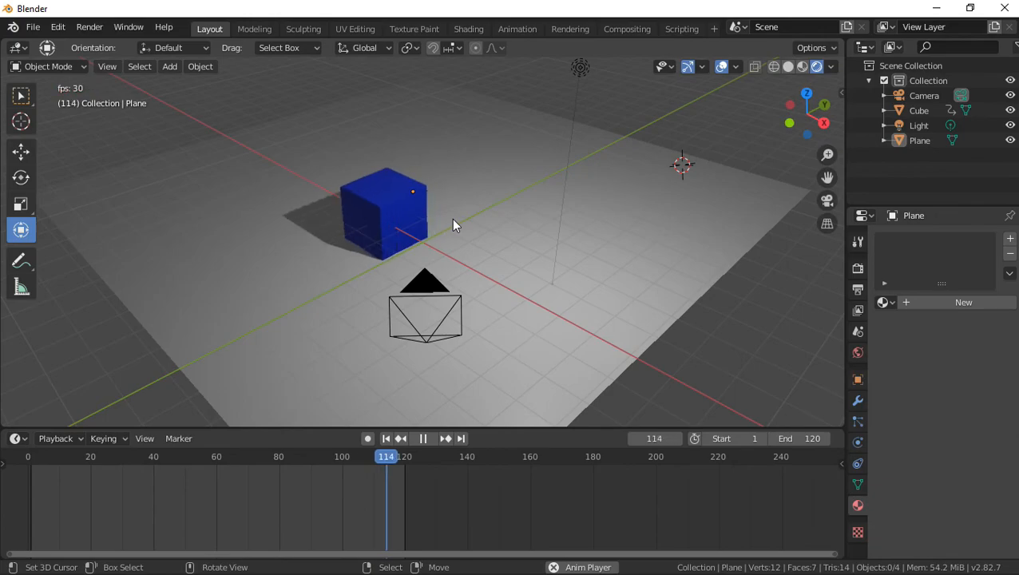
key("space")
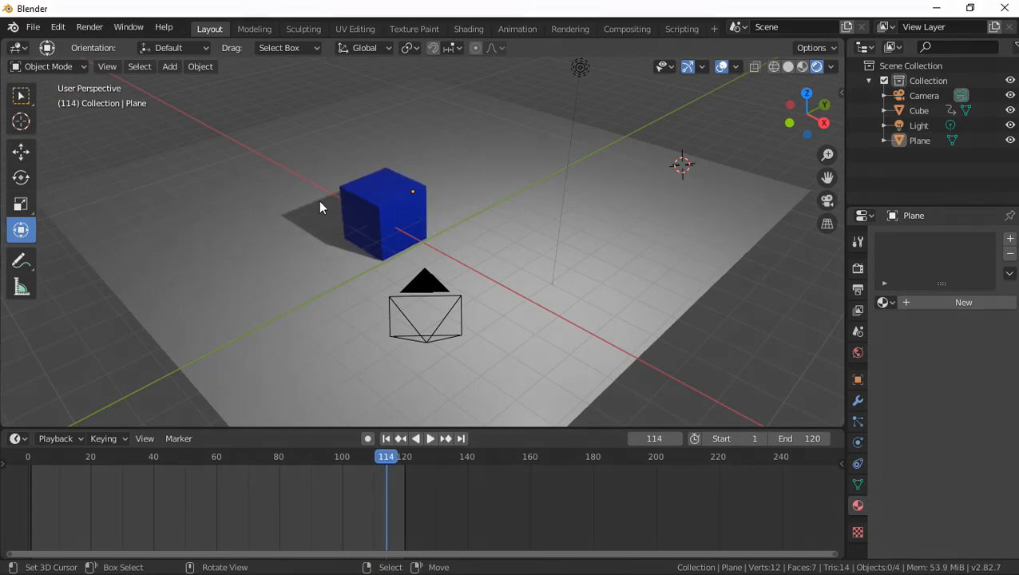